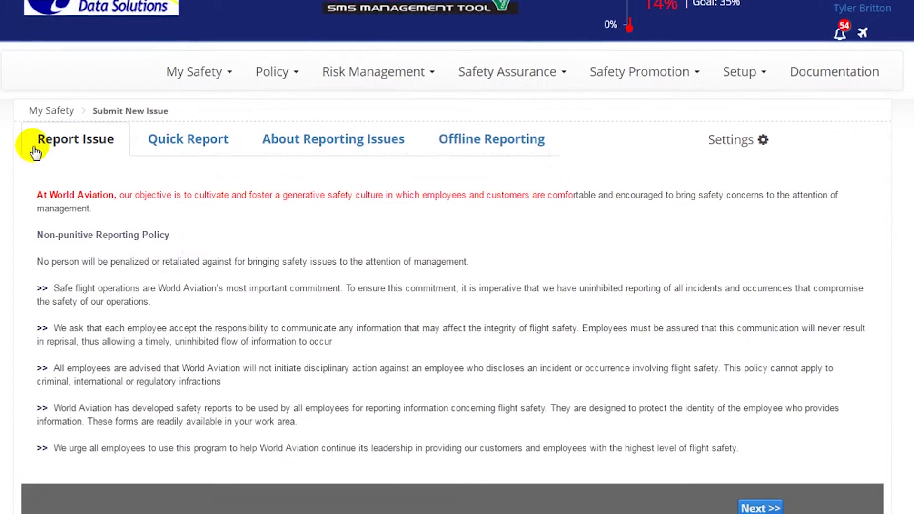
Accept the non-punitive reporting policy and continue to step 2, Nature of Issue/Concern.
click(754, 507)
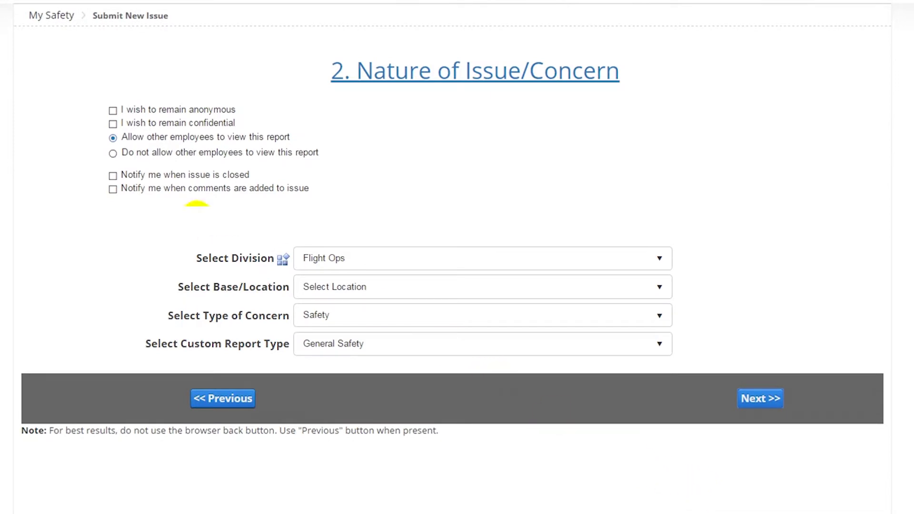
click(113, 112)
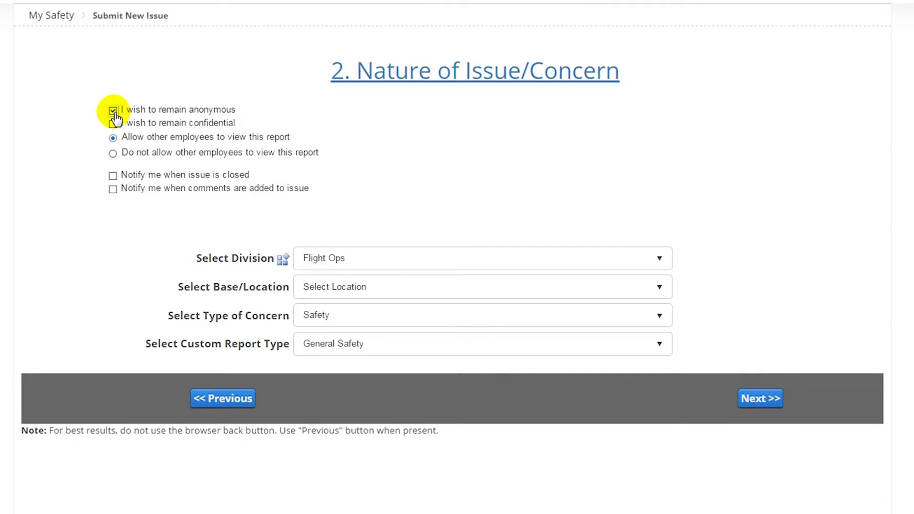
click(111, 111)
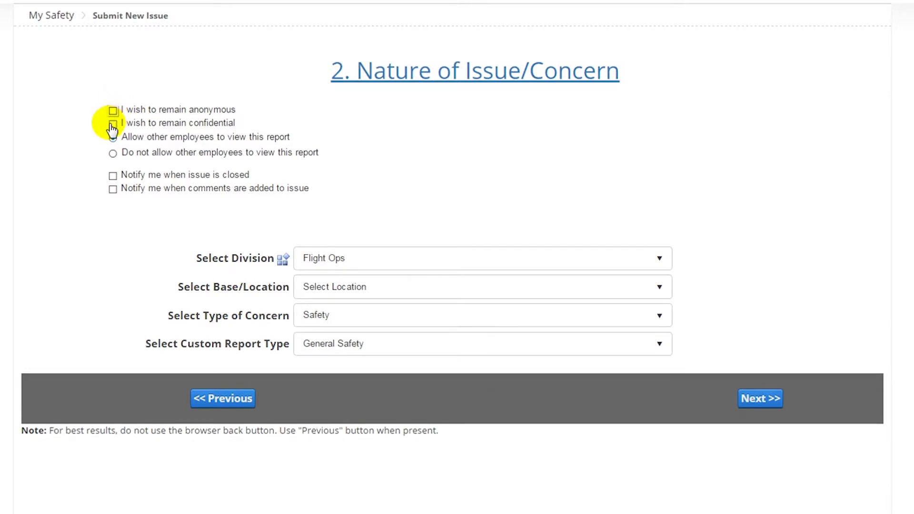
click(113, 125)
click(112, 125)
click(113, 138)
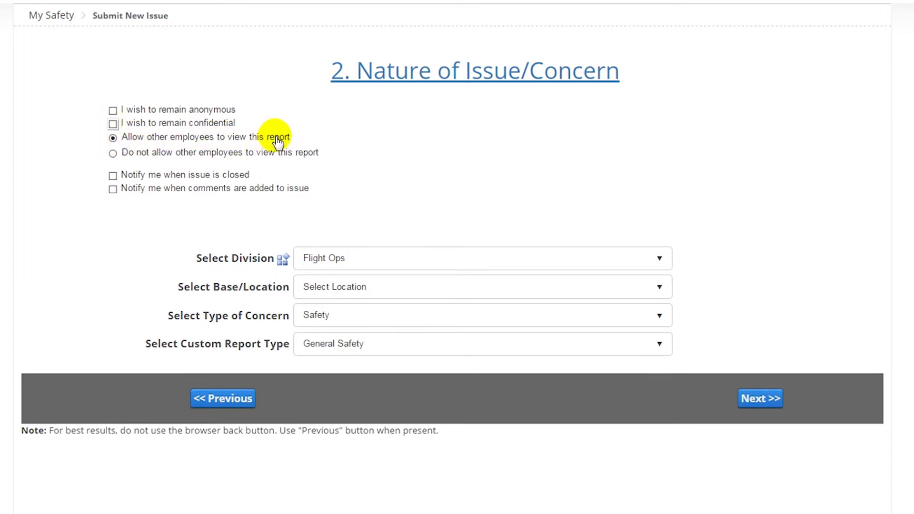
click(112, 154)
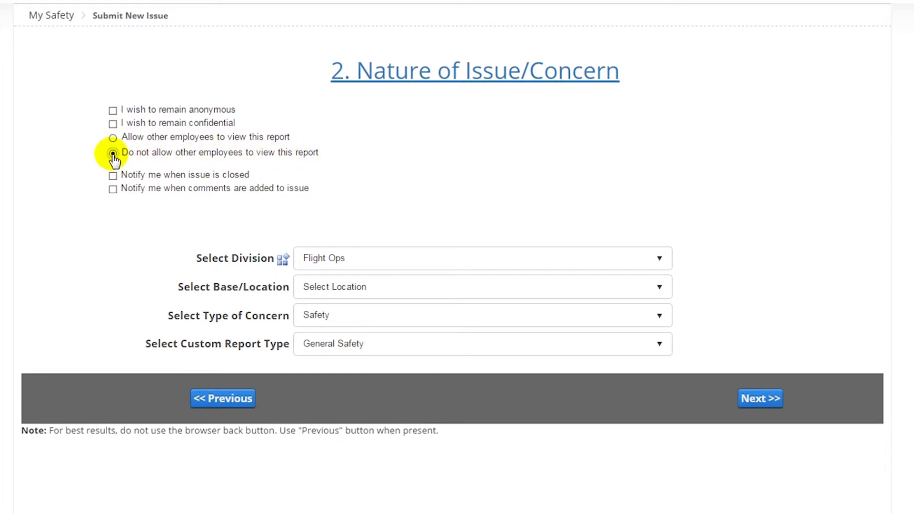
click(113, 138)
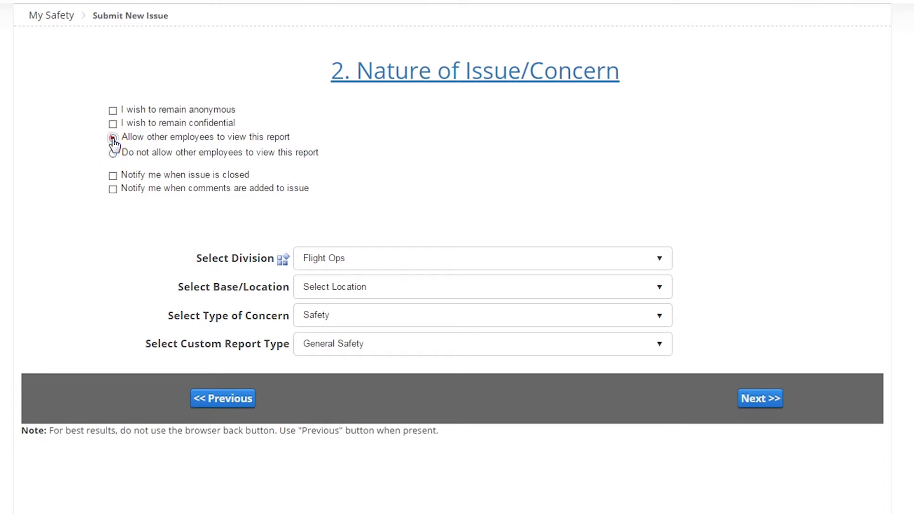
click(113, 176)
click(112, 176)
click(113, 190)
click(113, 189)
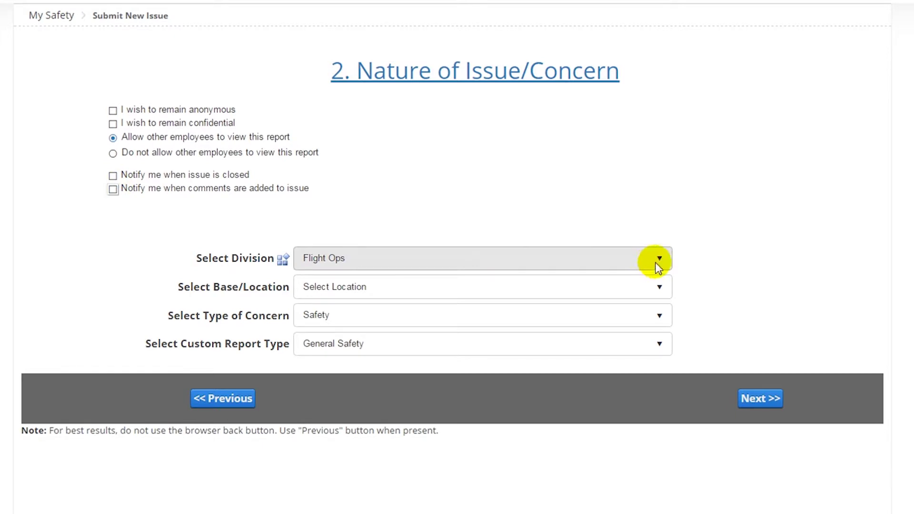
Keep Flight Ops as division and Safety as concern type, leaving base/location unset.
click(655, 266)
click(641, 352)
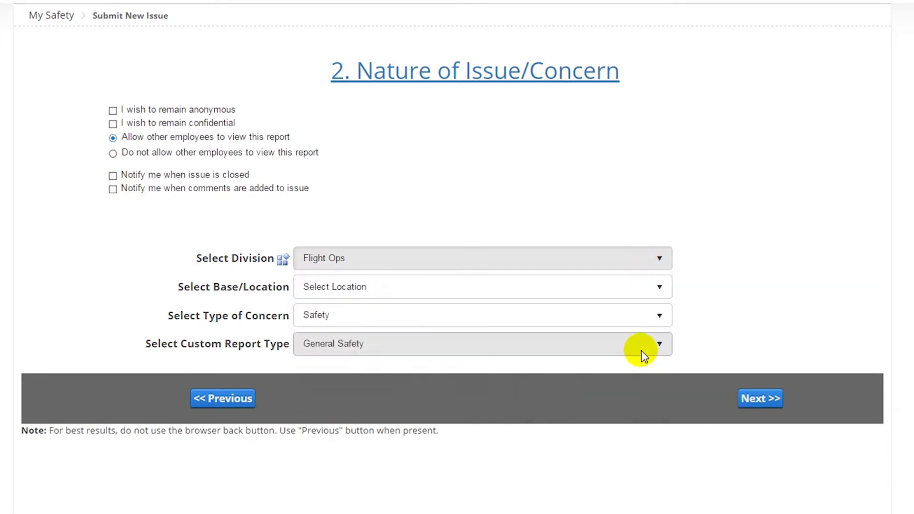
click(657, 287)
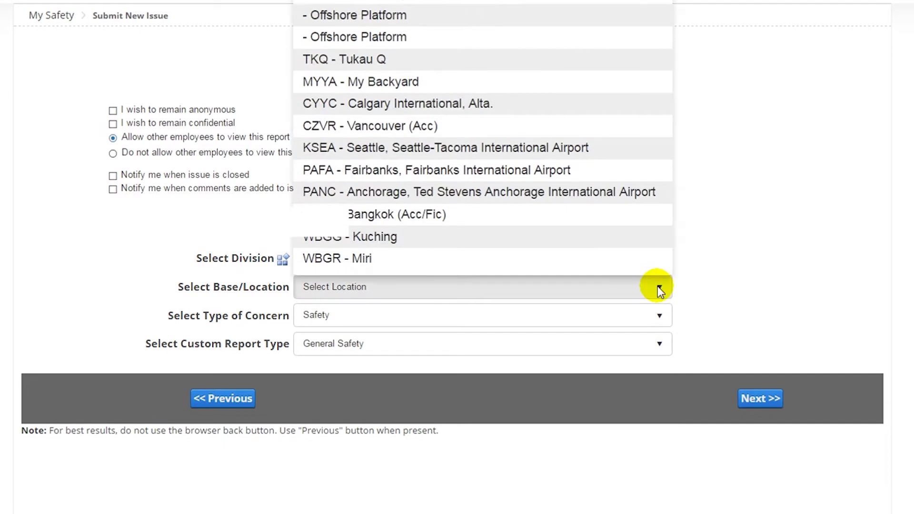
click(657, 287)
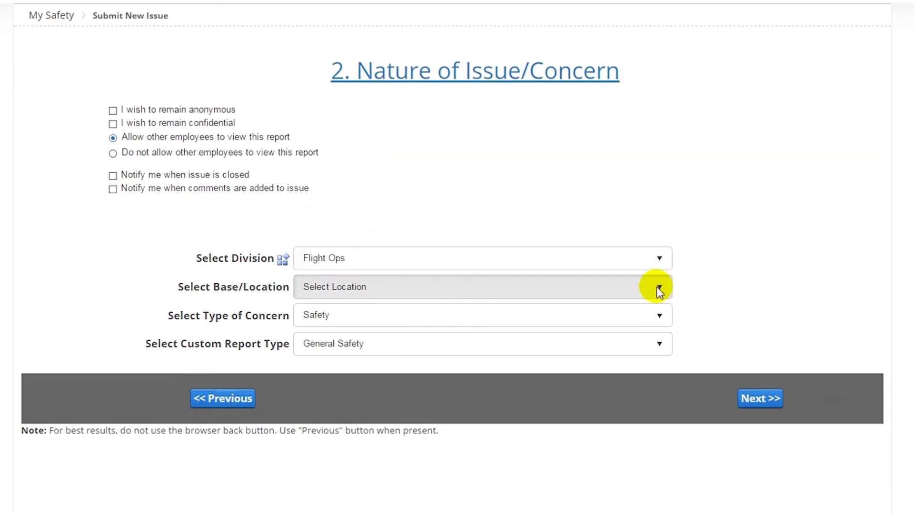
click(660, 318)
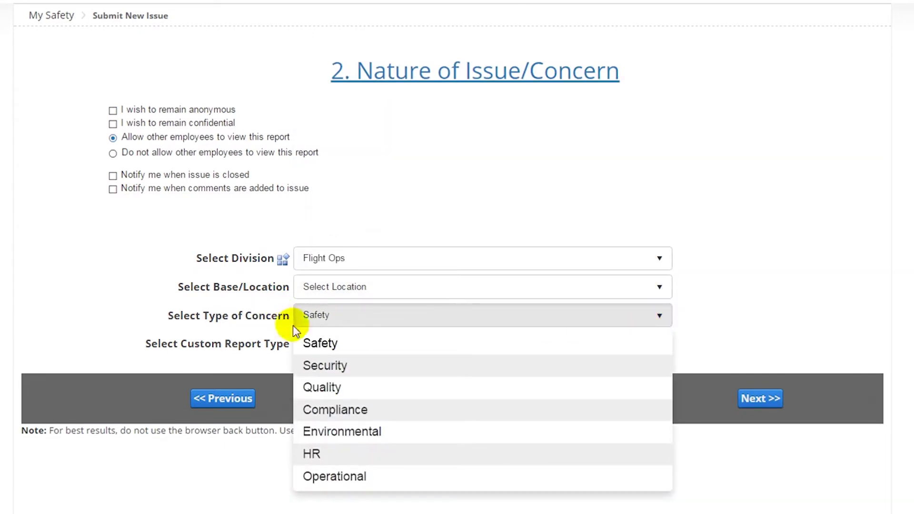
click(659, 344)
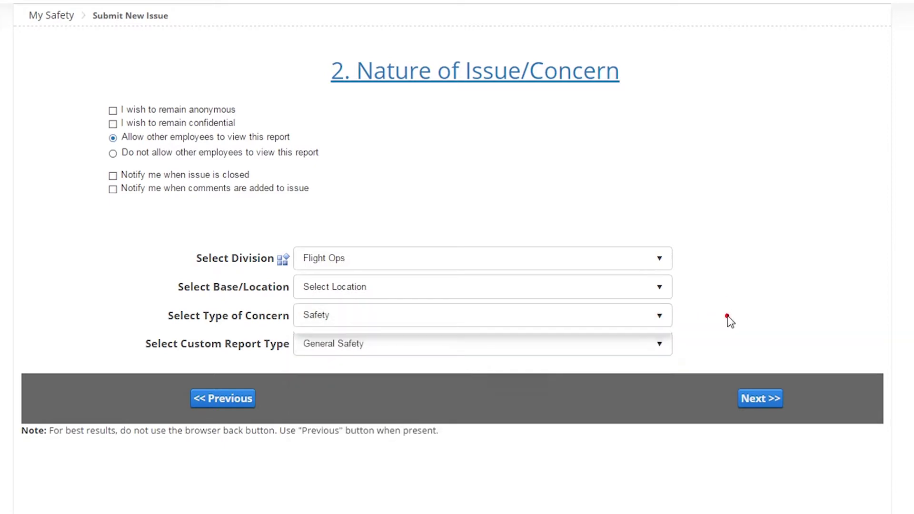
Set the custom report type to Flight Safety and continue to the Flight Safety Form.
click(660, 342)
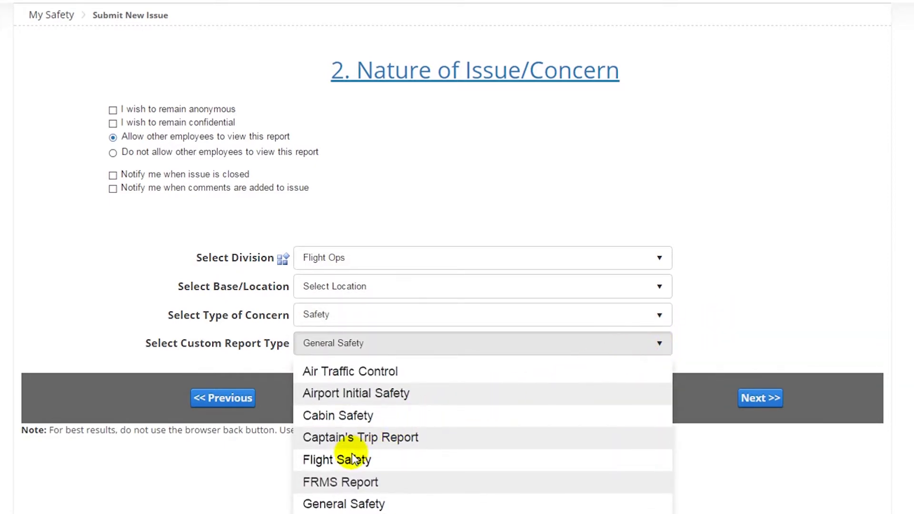
click(352, 459)
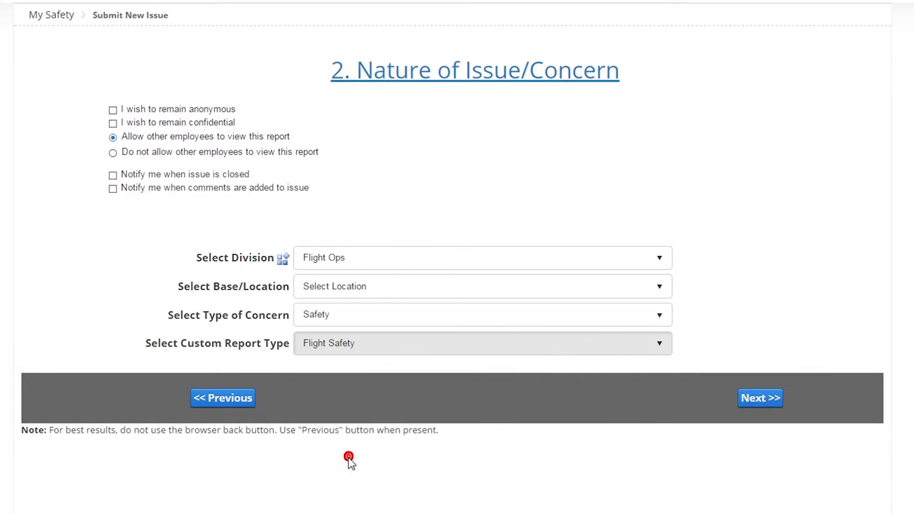
click(773, 397)
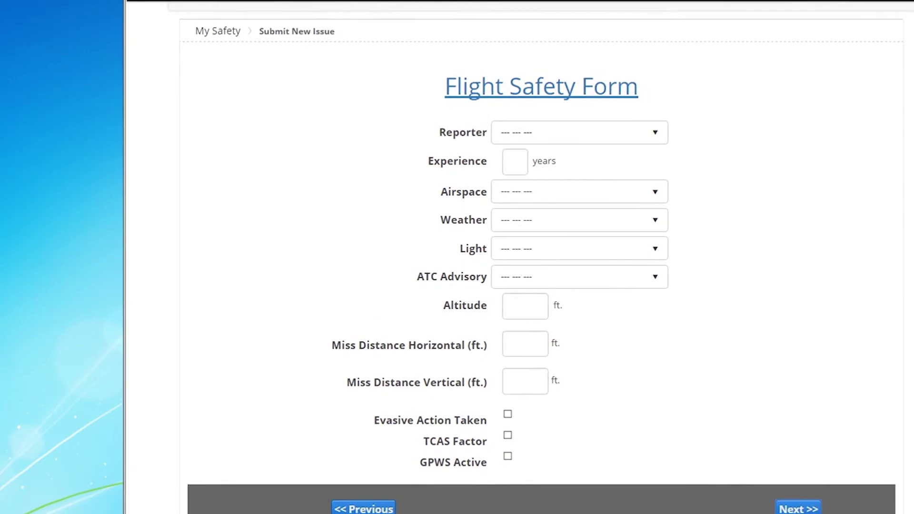
Narrow the browser window from its right edge so the form reflows to one column.
mouse_move(911, 232)
mouse_down()
mouse_move(398, 235)
mouse_move(911, 235)
mouse_up()
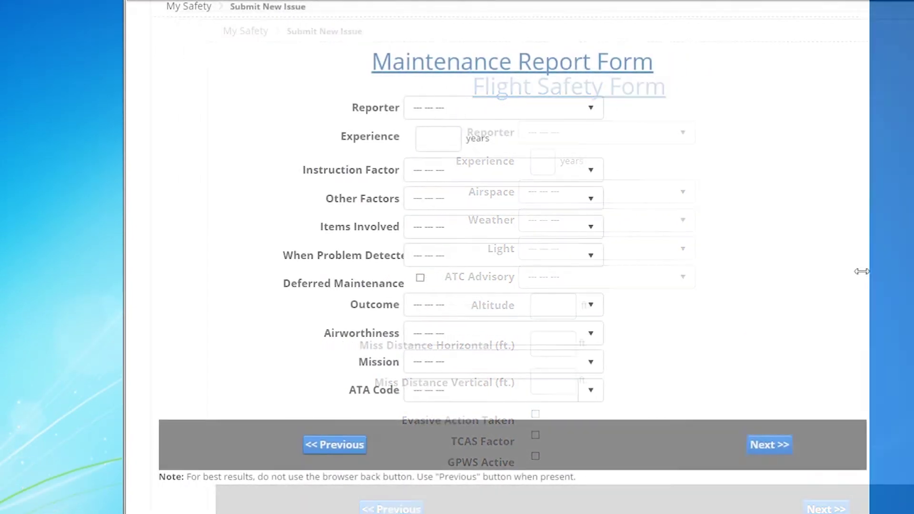
drag(861, 271, 912, 286)
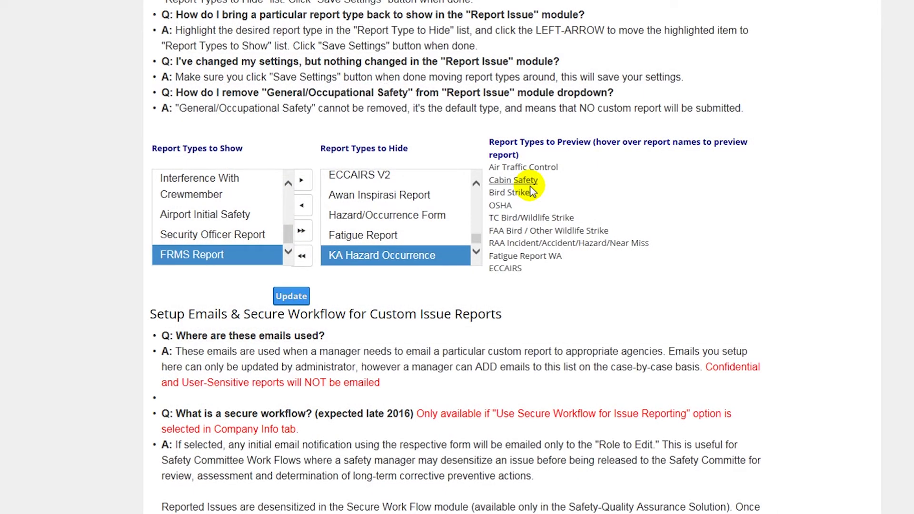
Scroll through the Report Types to Show/Hide lists on the custom report types setup page.
scroll(549, 193, up, 2)
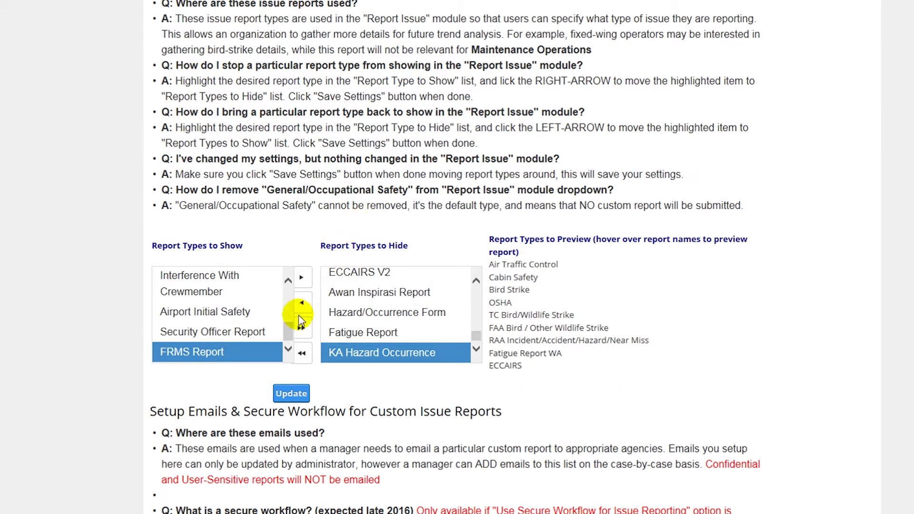
drag(292, 338, 293, 293)
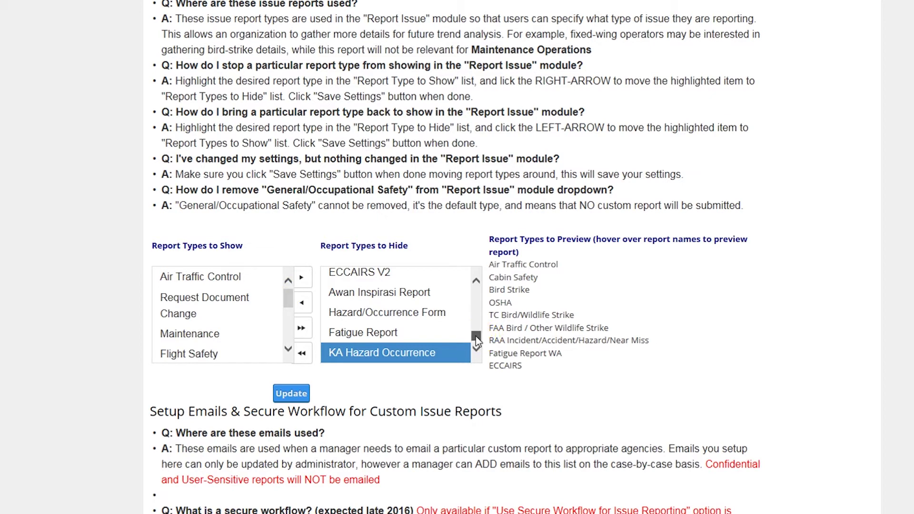
drag(477, 341, 475, 293)
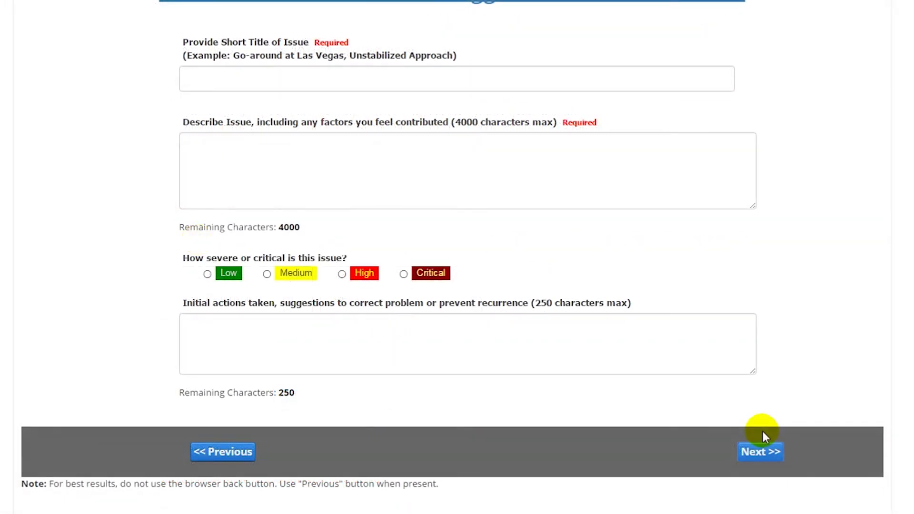
Enter title 'Maint. Problem on Takeoff' and describe a loud clicking noise near the rear before takeoff.
click(433, 84)
text(Maint. ro)
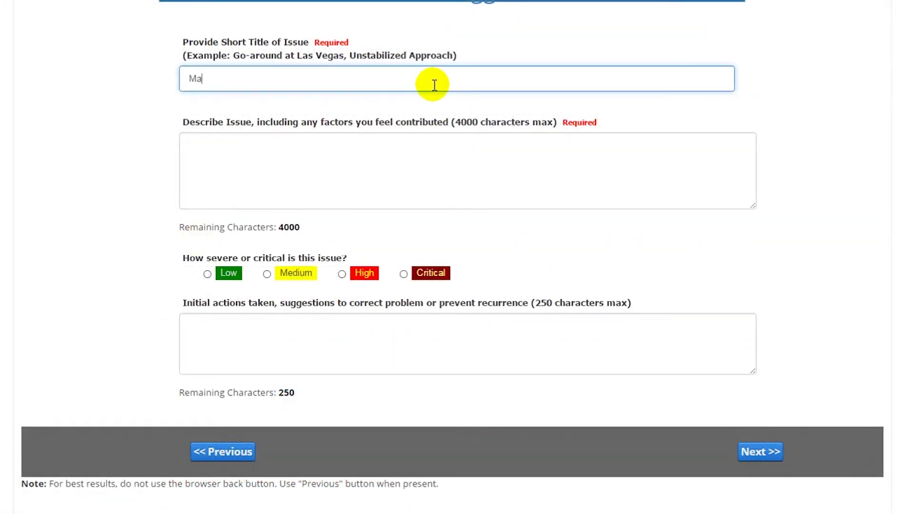
key(BackSpace)
key(BackSpace)
text(Problem on Takeoff)
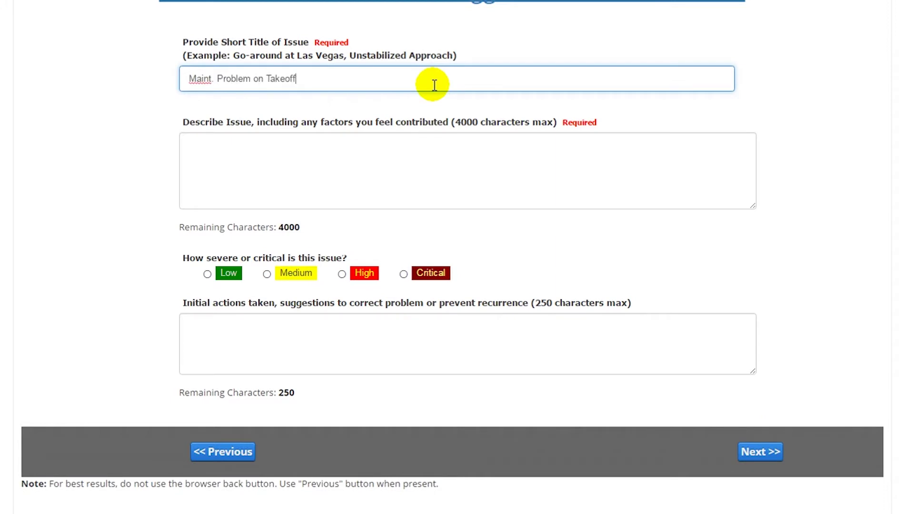
click(433, 178)
text(Loud clicking noise near )
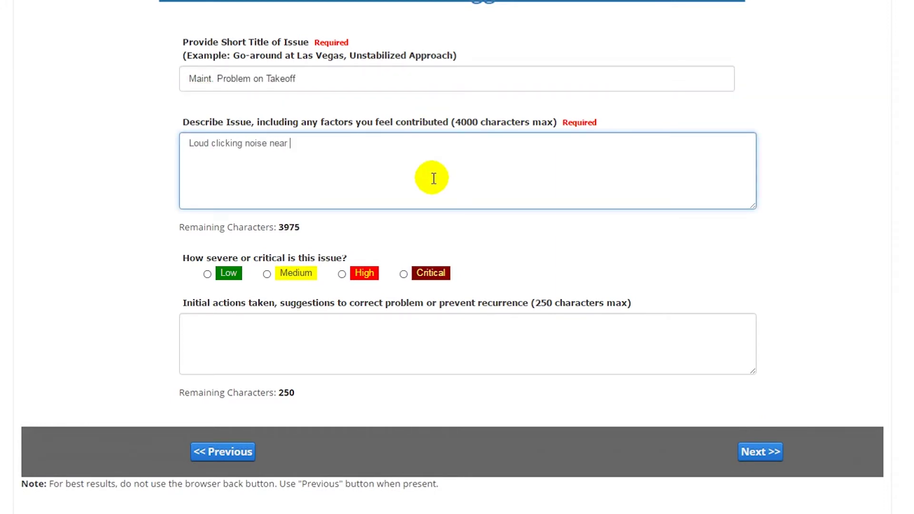
text(rear of plane when getting ready for takeoff)
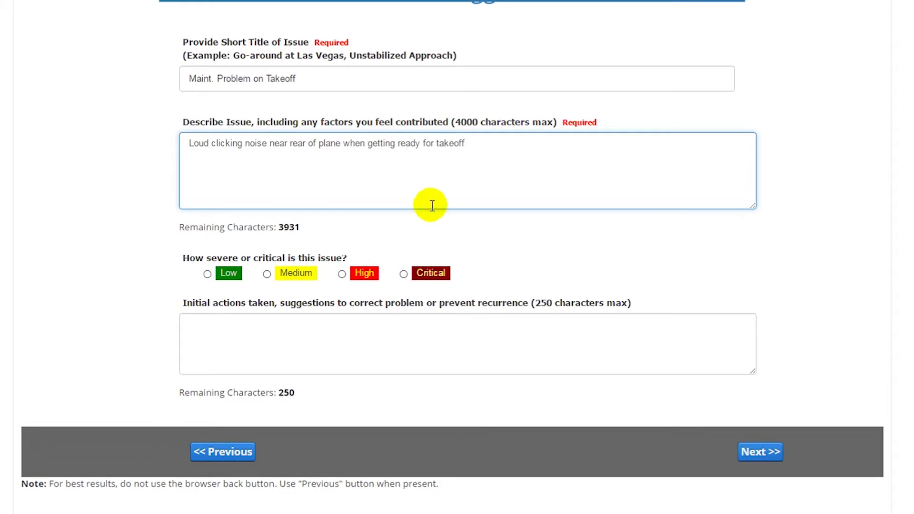
Record the initial action 'Returned to gate to inspect issue' and go to the where-and-when page.
click(387, 336)
text(Returned to gate to inspect issue)
click(759, 451)
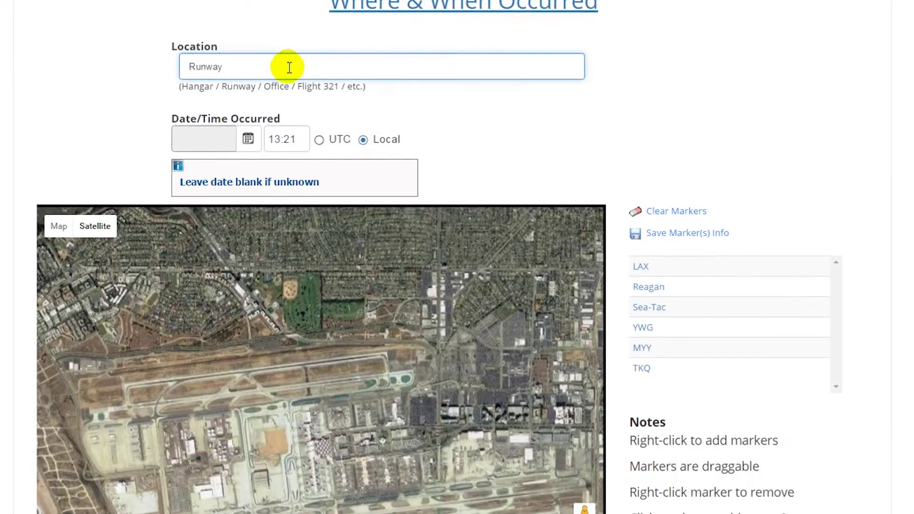
Set the occurrence date to May 10, 2017 from the calendar.
click(193, 136)
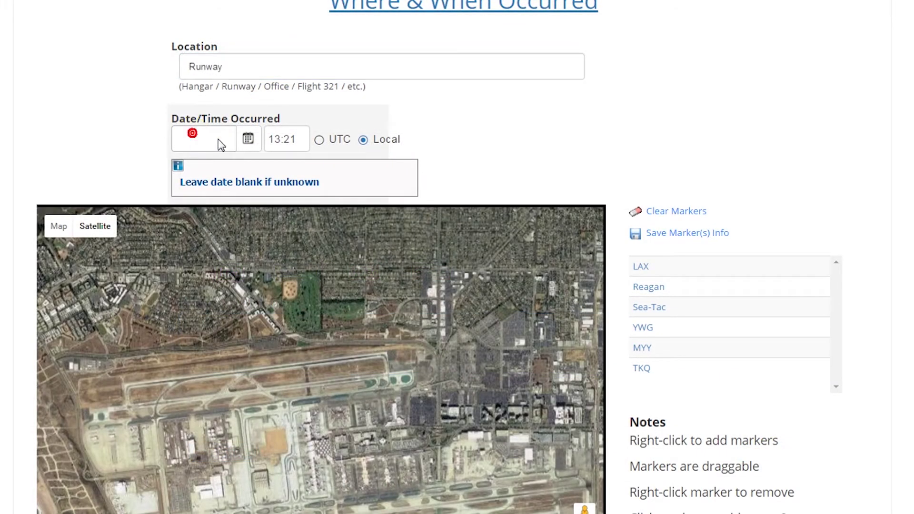
click(245, 137)
click(138, 282)
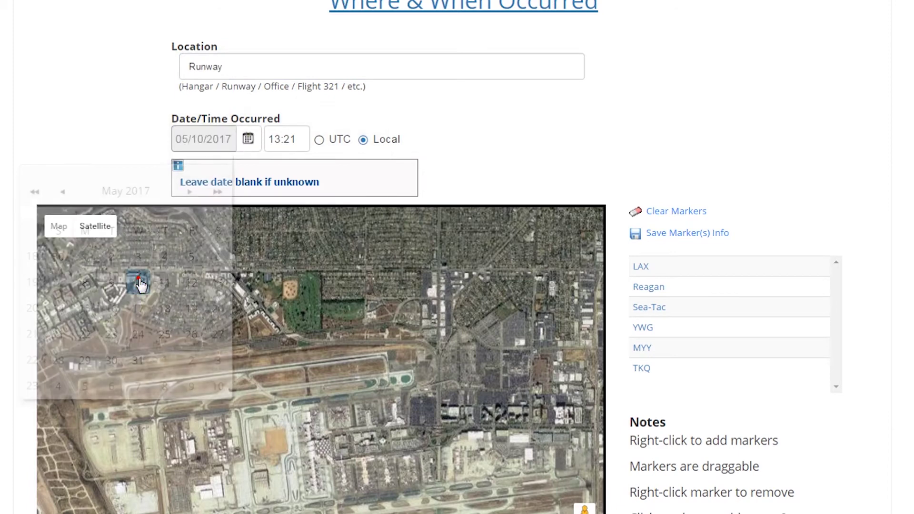
Place a location marker on the map and move it onto the northern runway.
right_click(127, 398)
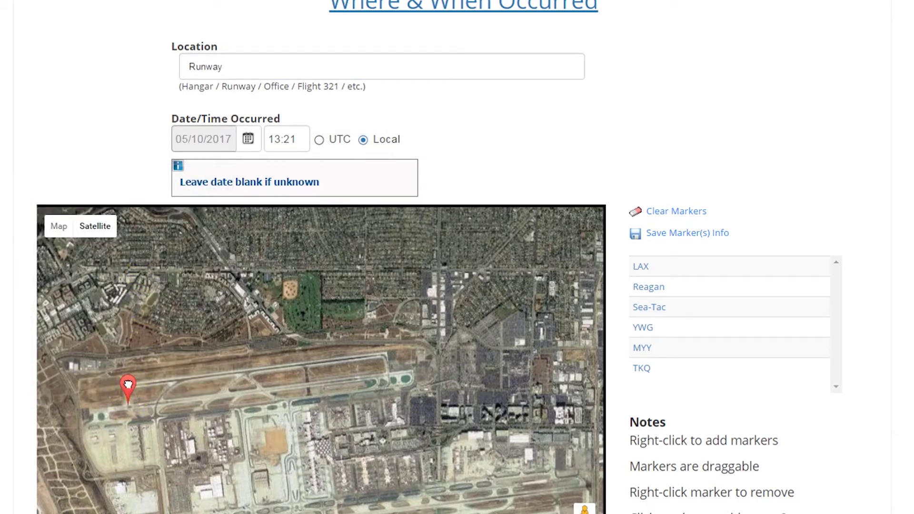
drag(126, 386, 127, 366)
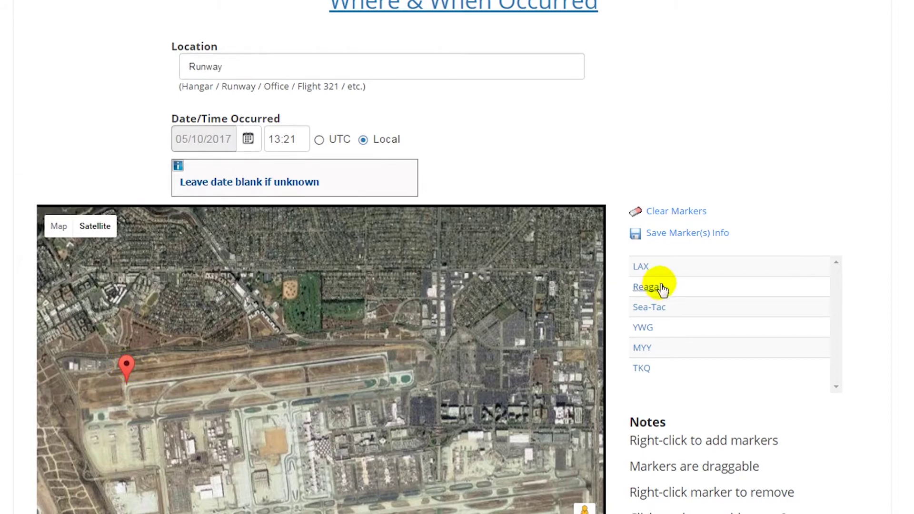
scroll(782, 264, down, 2)
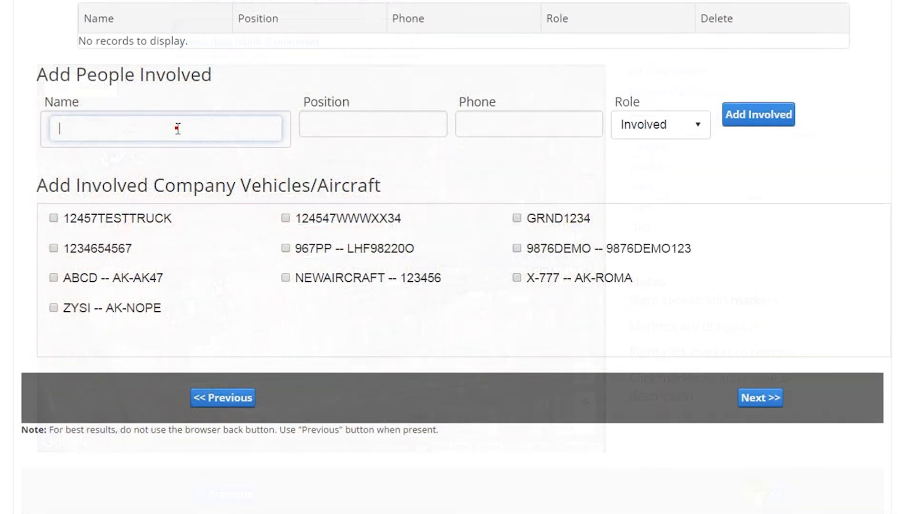
click(177, 127)
Add the pilot as an involved person, mark aircraft 124547WWWXX34 involved, and open the Overview.
text(Joe Smith)
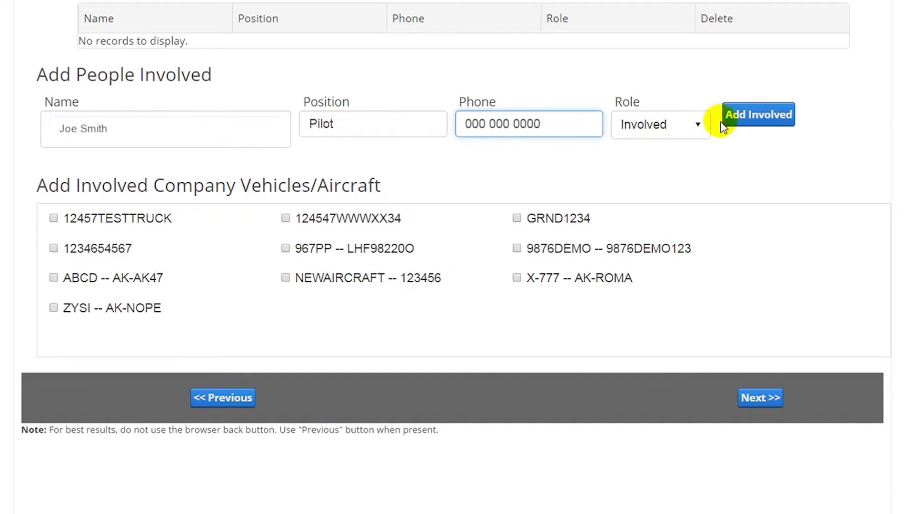
click(753, 115)
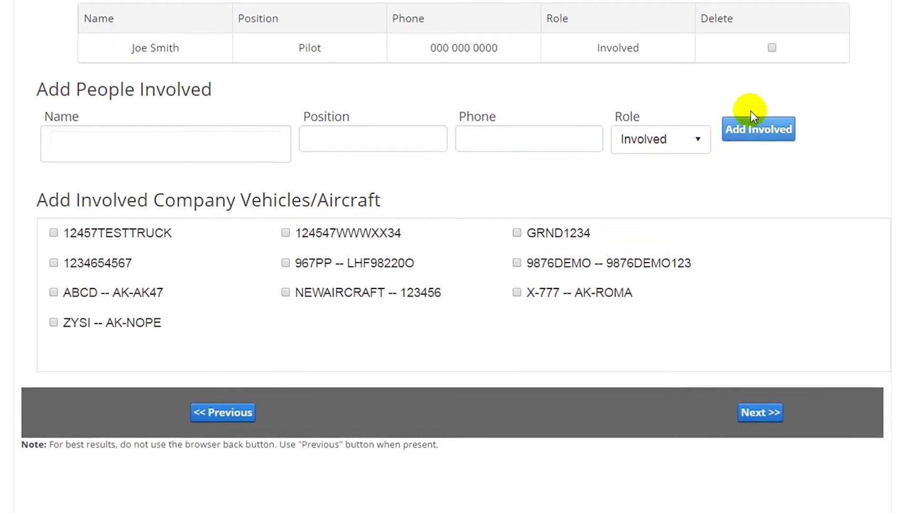
click(285, 234)
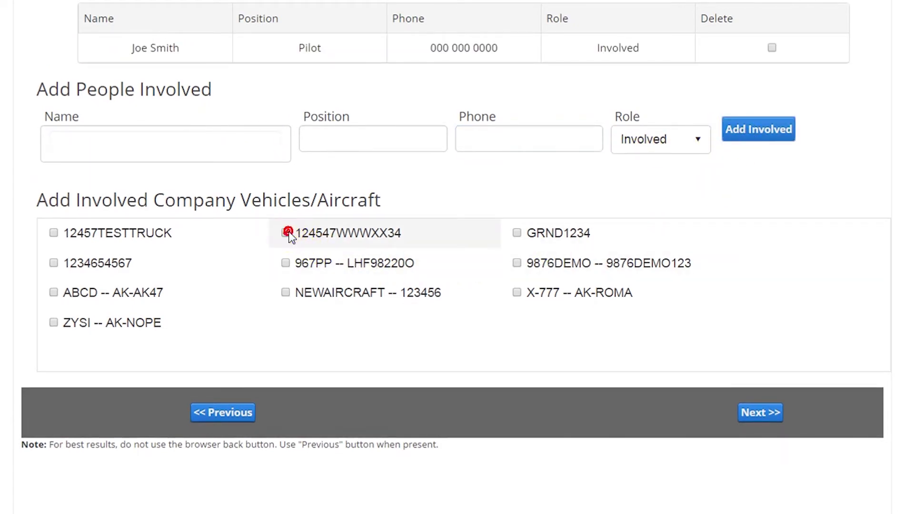
click(747, 412)
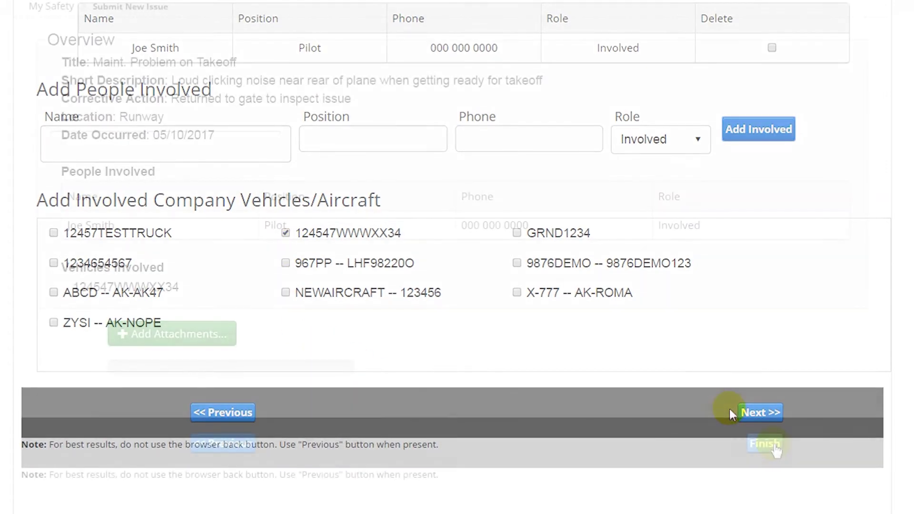
Submit the report with Finish, retrying twice after the submission error appears.
click(765, 444)
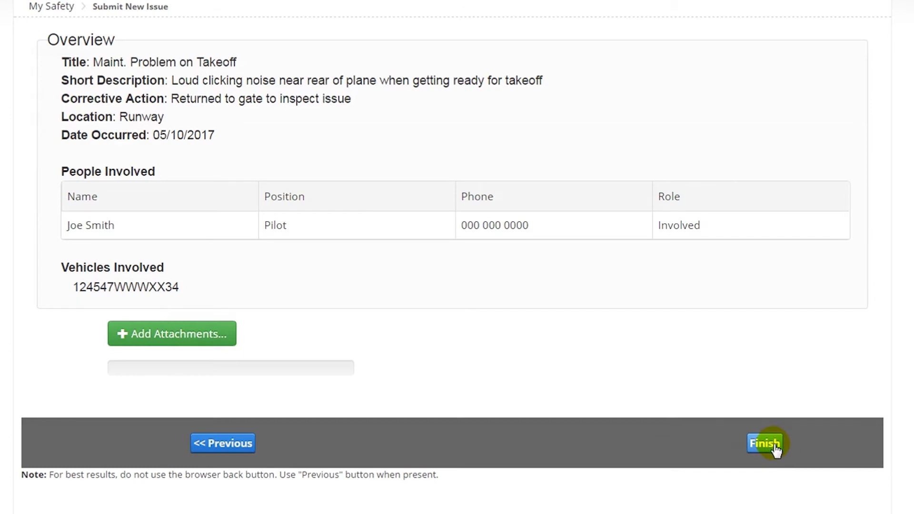
click(774, 448)
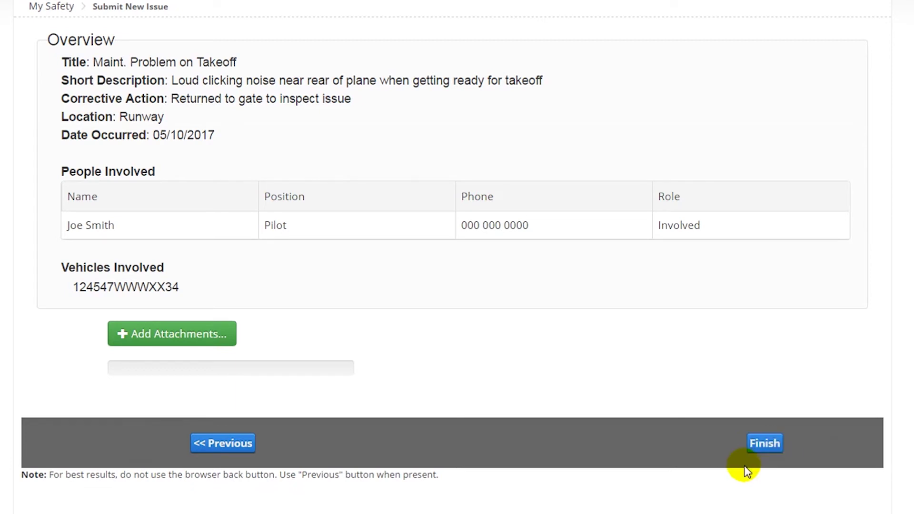
click(767, 447)
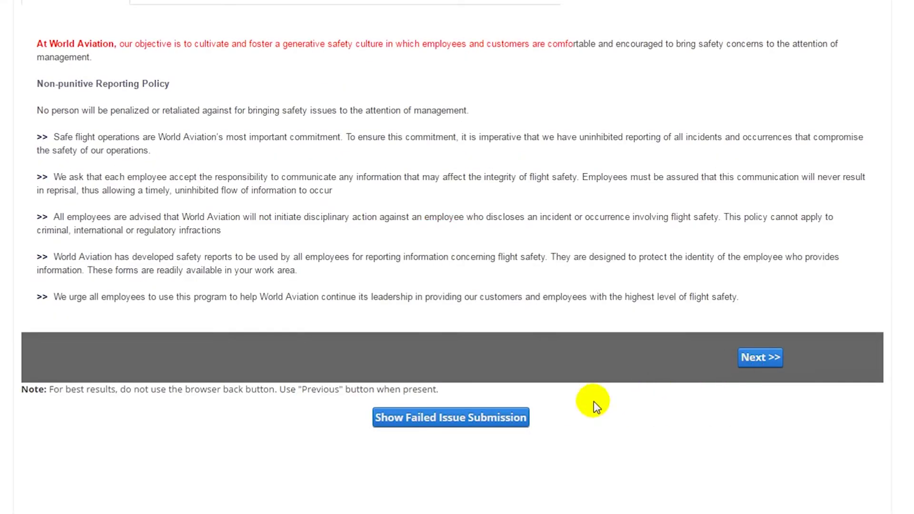
Show the failed issue submission data and resend it with Retry to Submit Issue.
scroll(525, 408, down, 2)
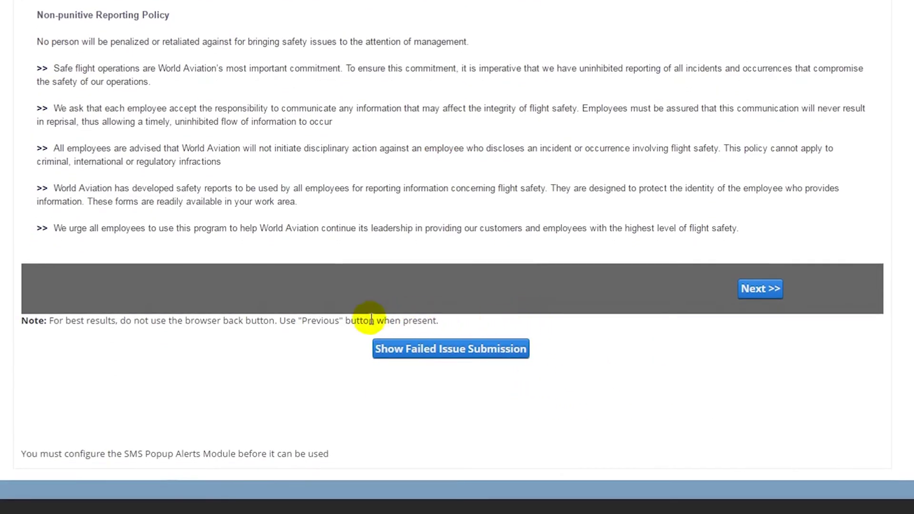
click(452, 350)
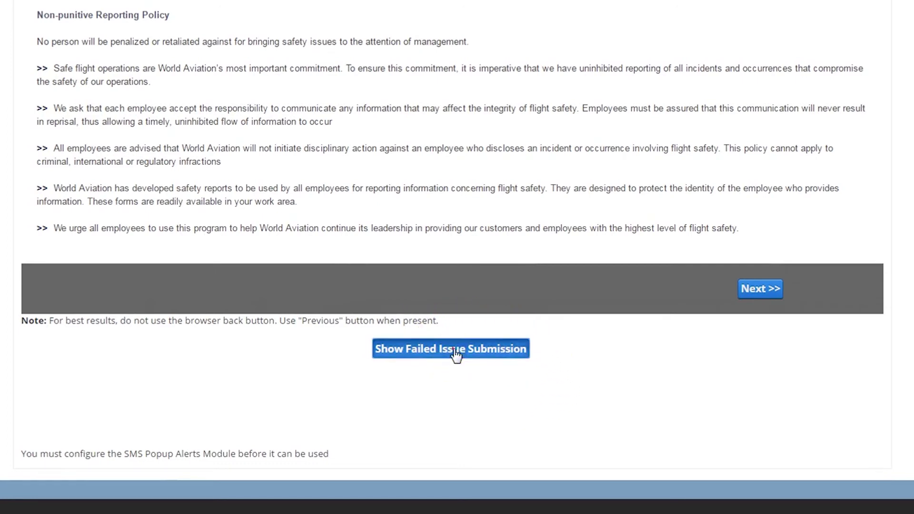
scroll(464, 349, down, 4)
scroll(483, 332, down, 3)
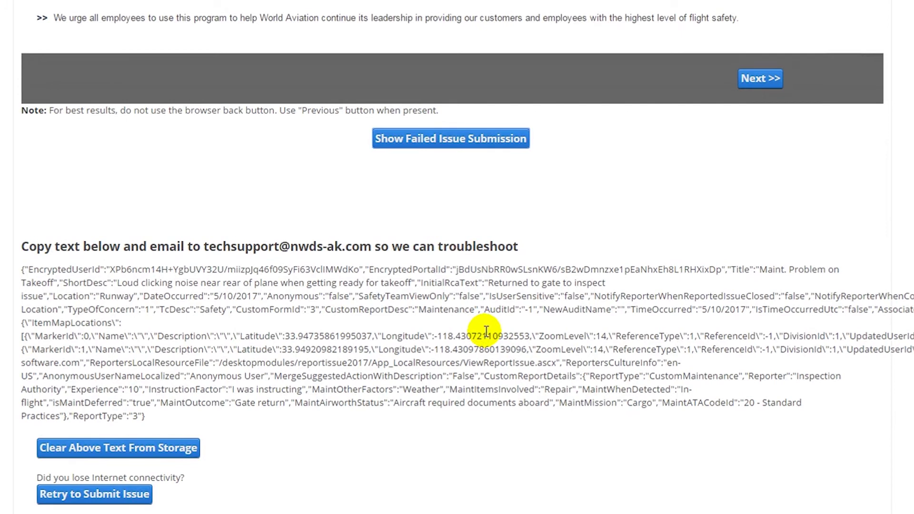
click(123, 496)
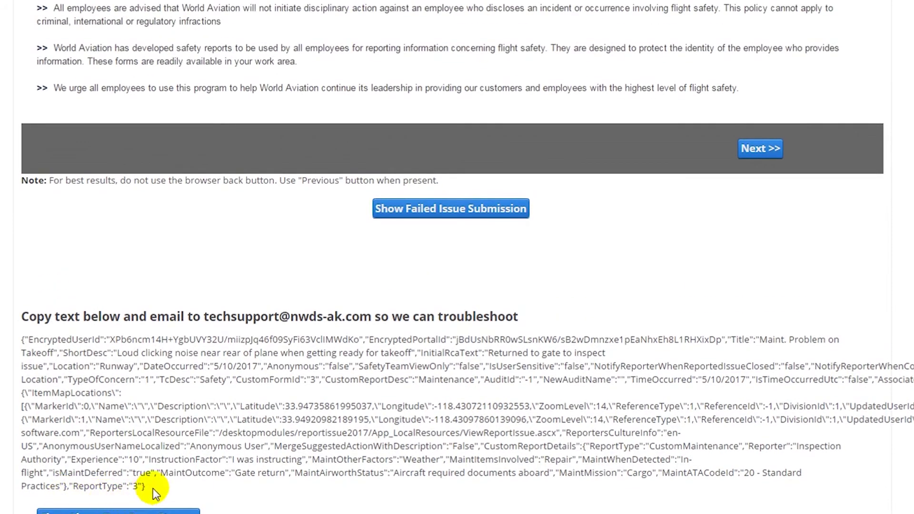
drag(152, 488, 20, 341)
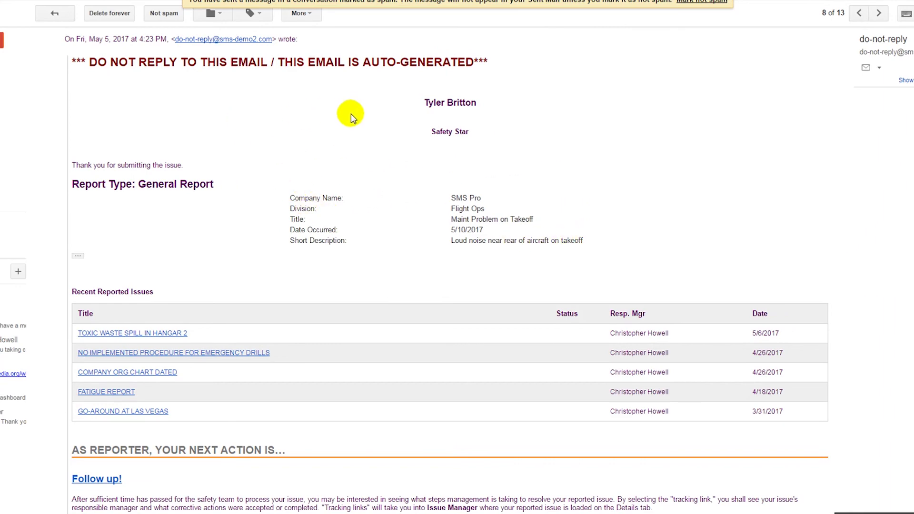
Scroll through the reporter's confirmation email from do-not-reply.
scroll(263, 446, down, 7)
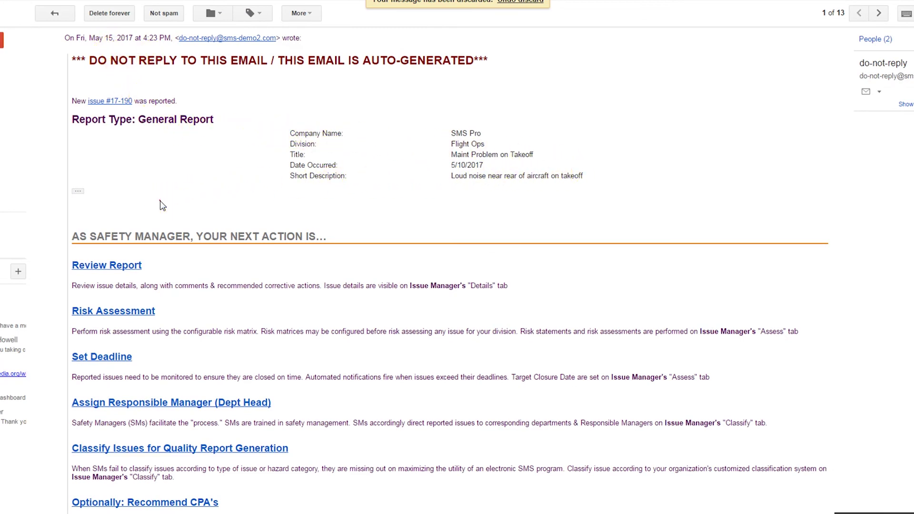
scroll(160, 204, down, 1)
scroll(160, 204, down, 1)
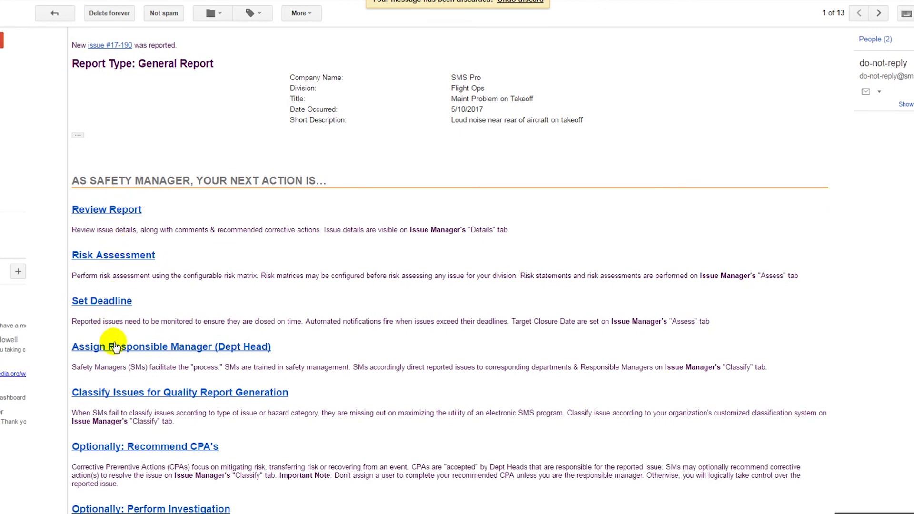
scroll(116, 347, down, 1)
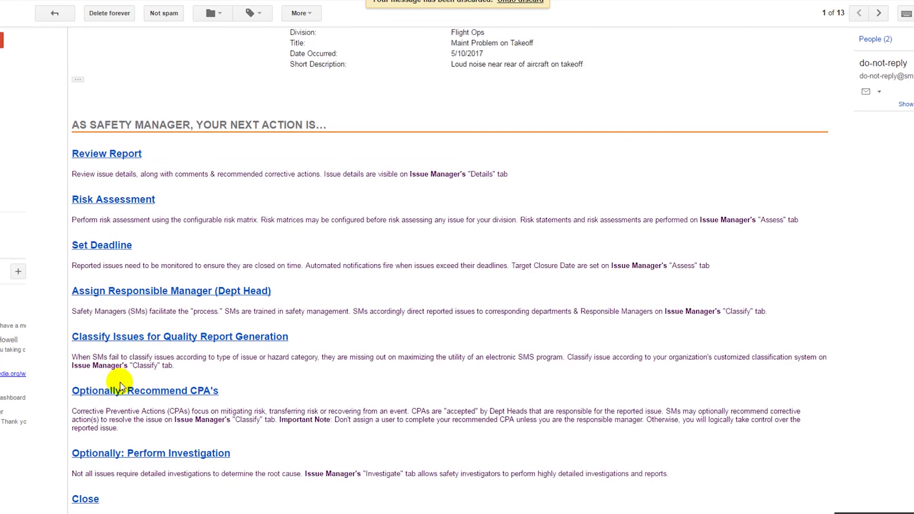
scroll(86, 493, down, 2)
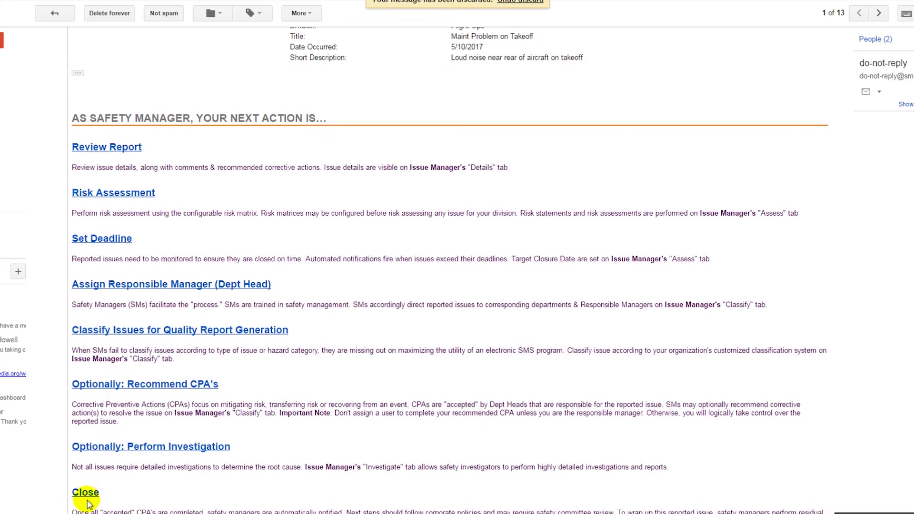
scroll(90, 390, up, 3)
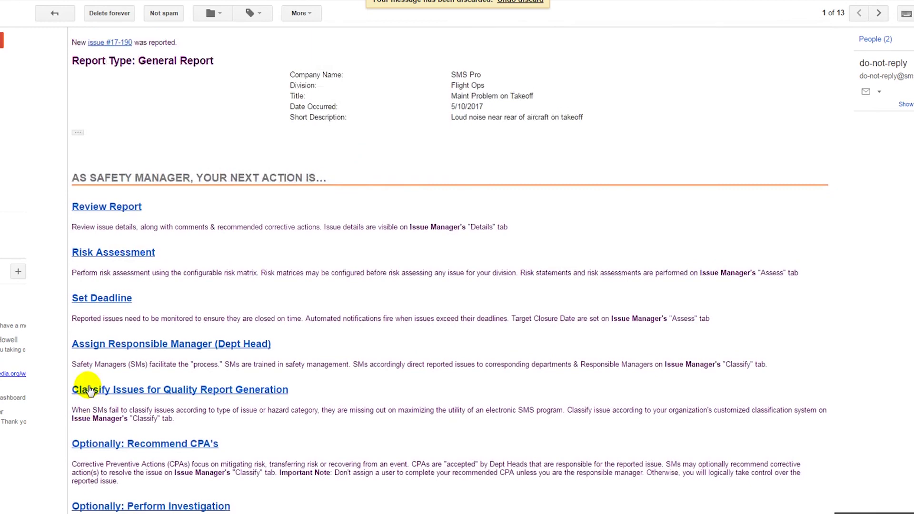